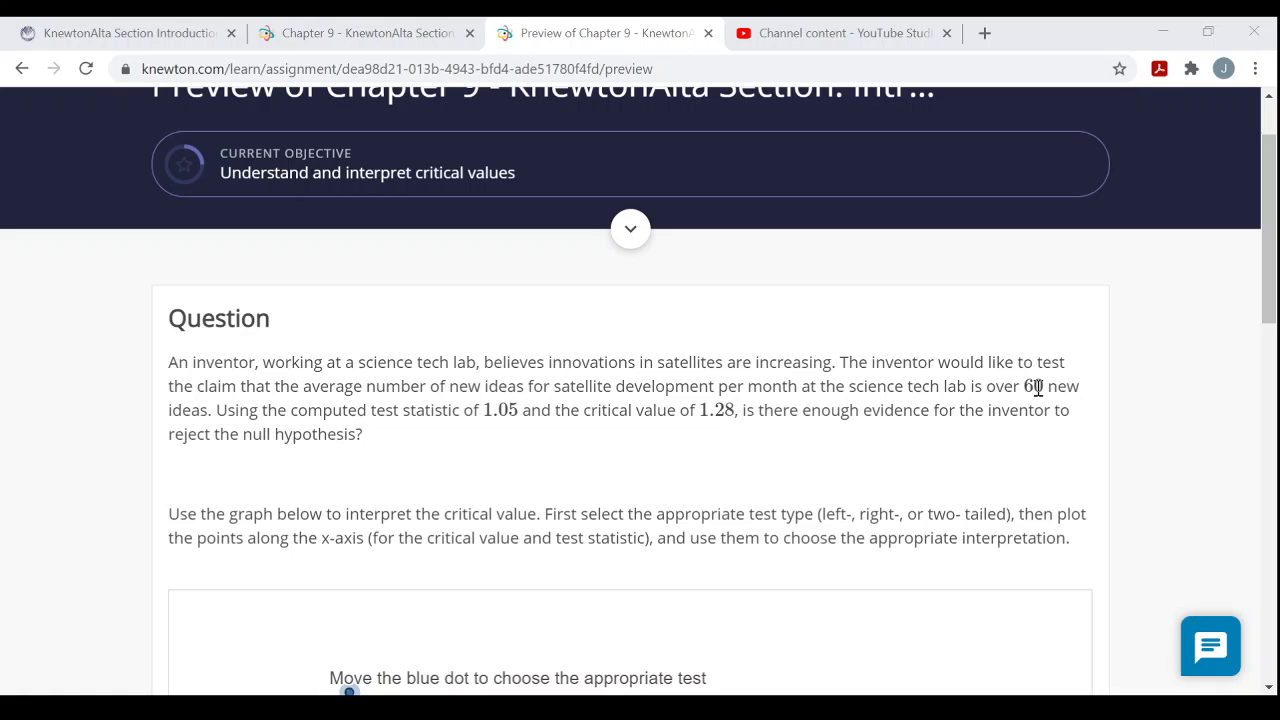
pyautogui.scroll(-3, 636, 518)
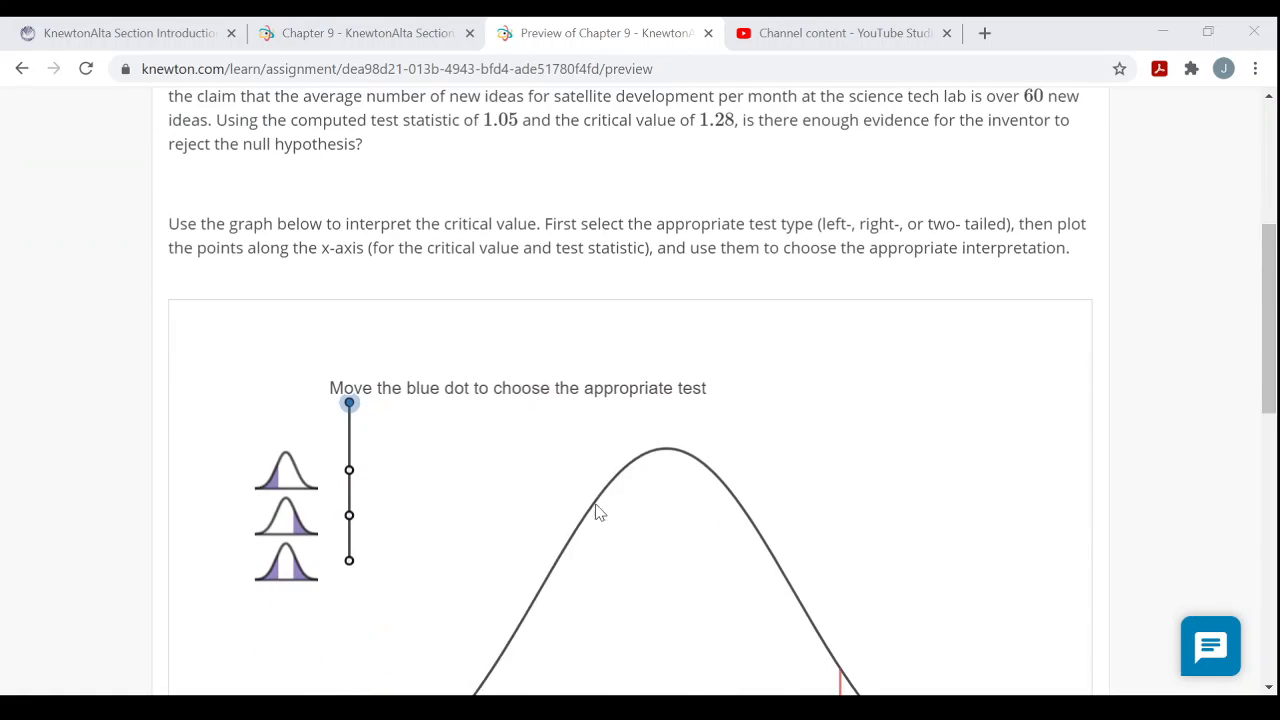
# Choose the right-tailed test and place the critical value at z = 1.28, shading its rejection region.
pyautogui.click(349, 393)
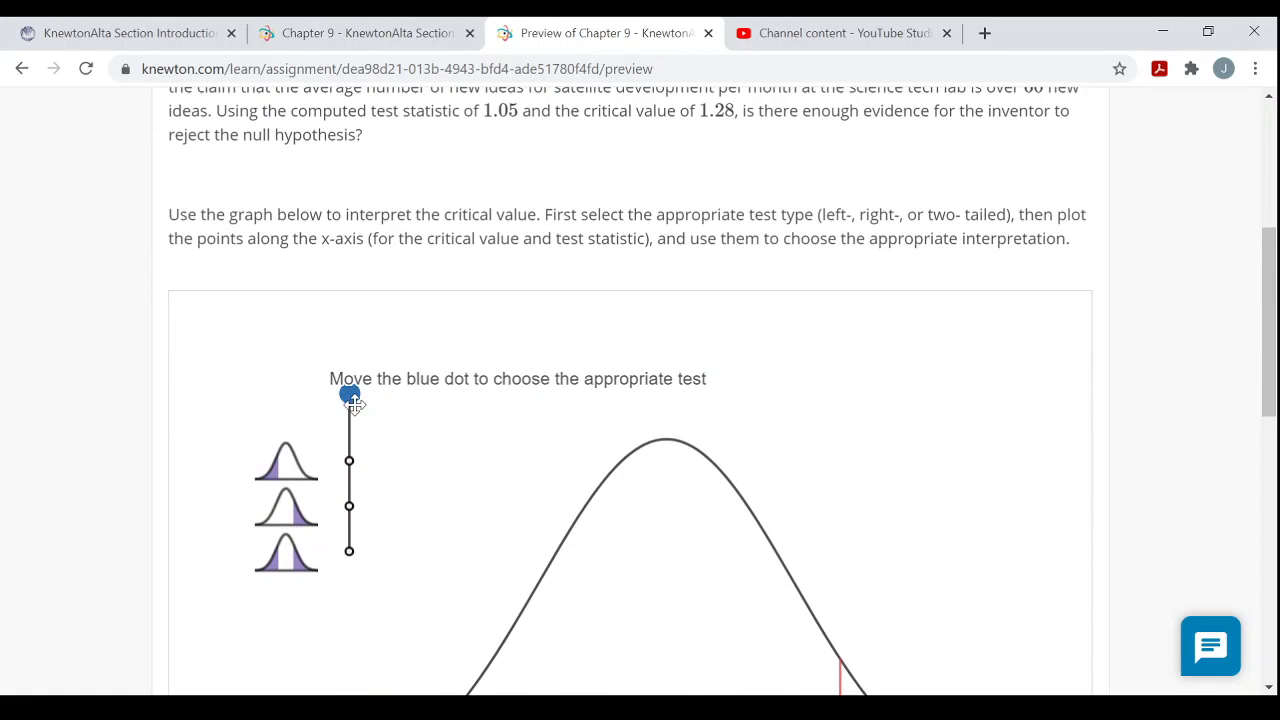
pyautogui.click(349, 505)
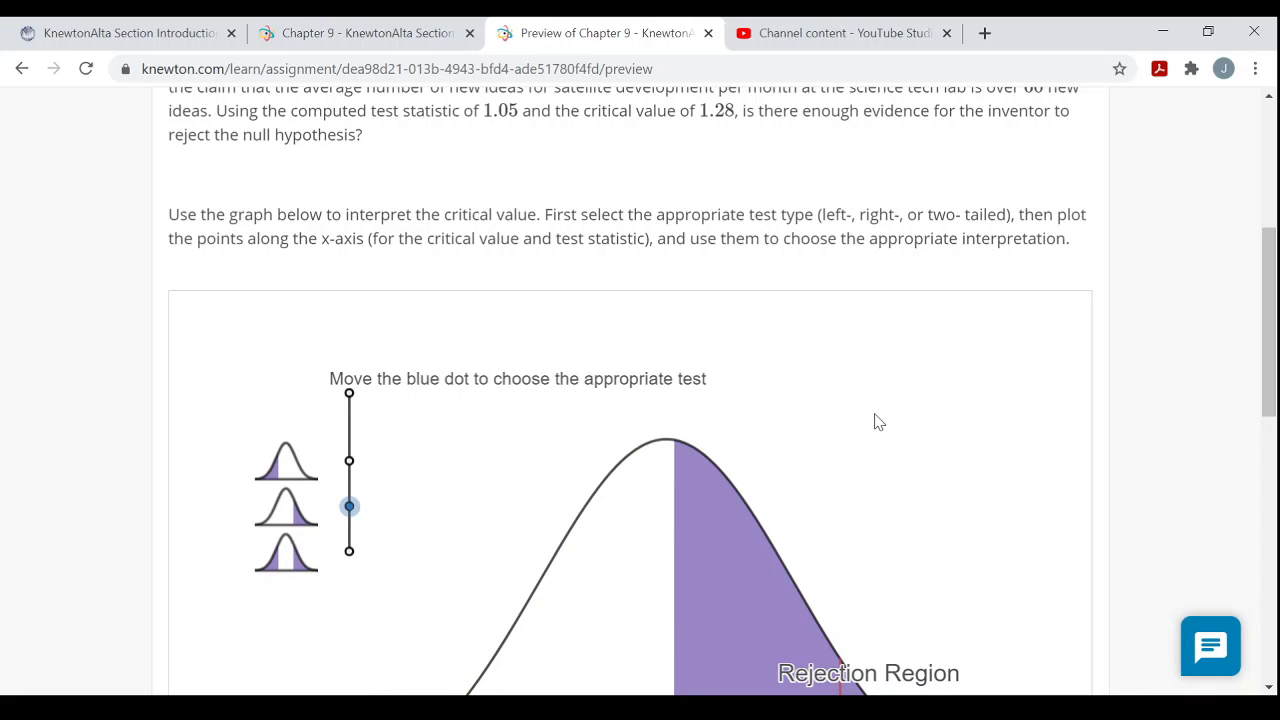
pyautogui.scroll(-1, 860, 420)
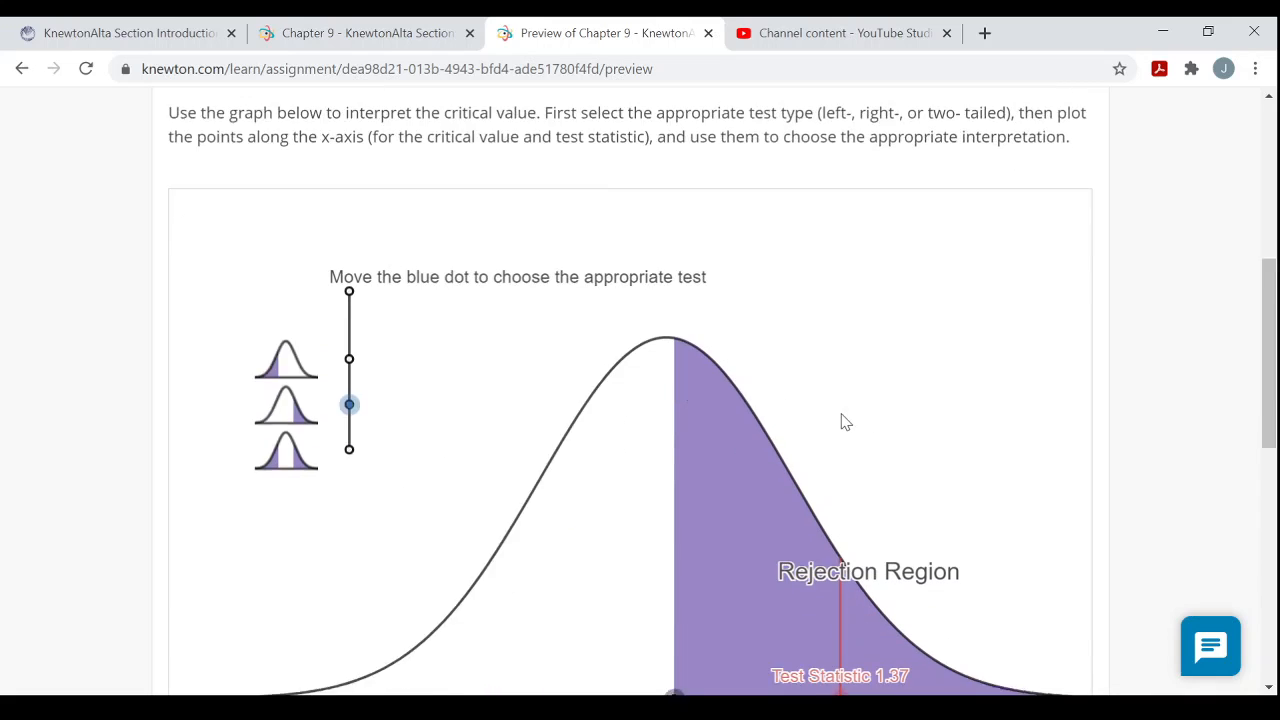
pyautogui.scroll(-1, 760, 427)
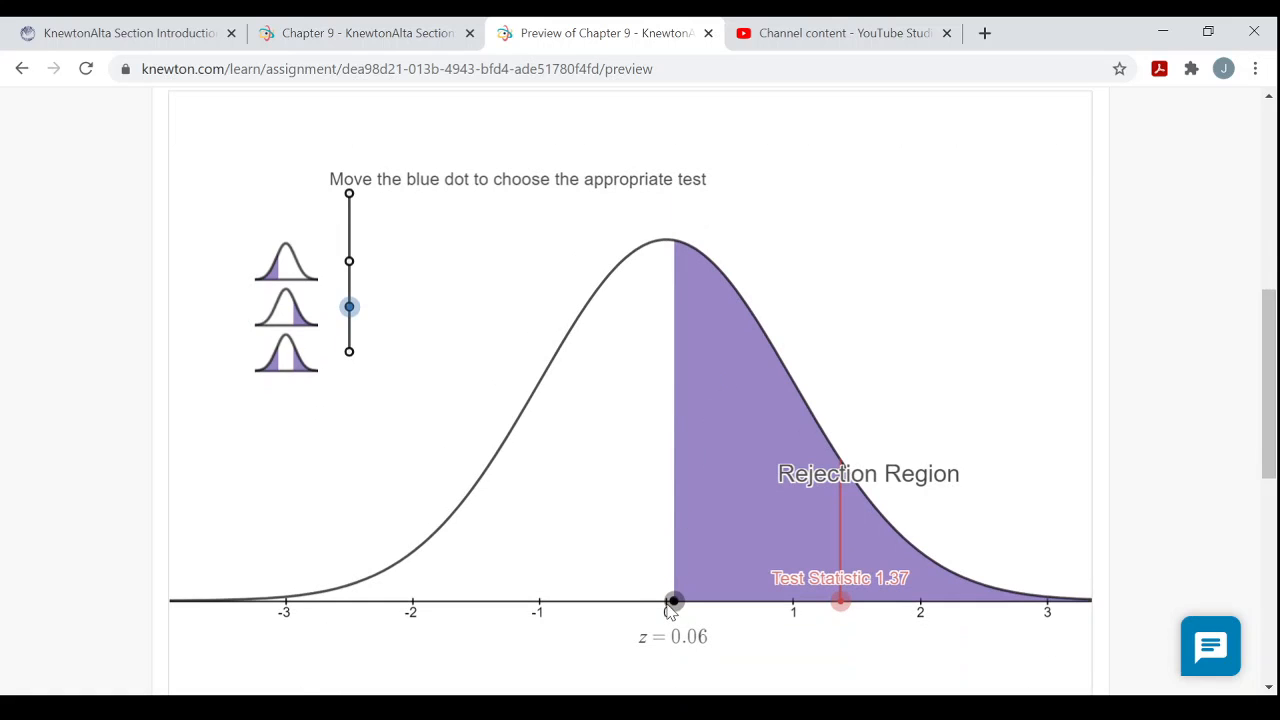
pyautogui.scroll(3, 706, 614)
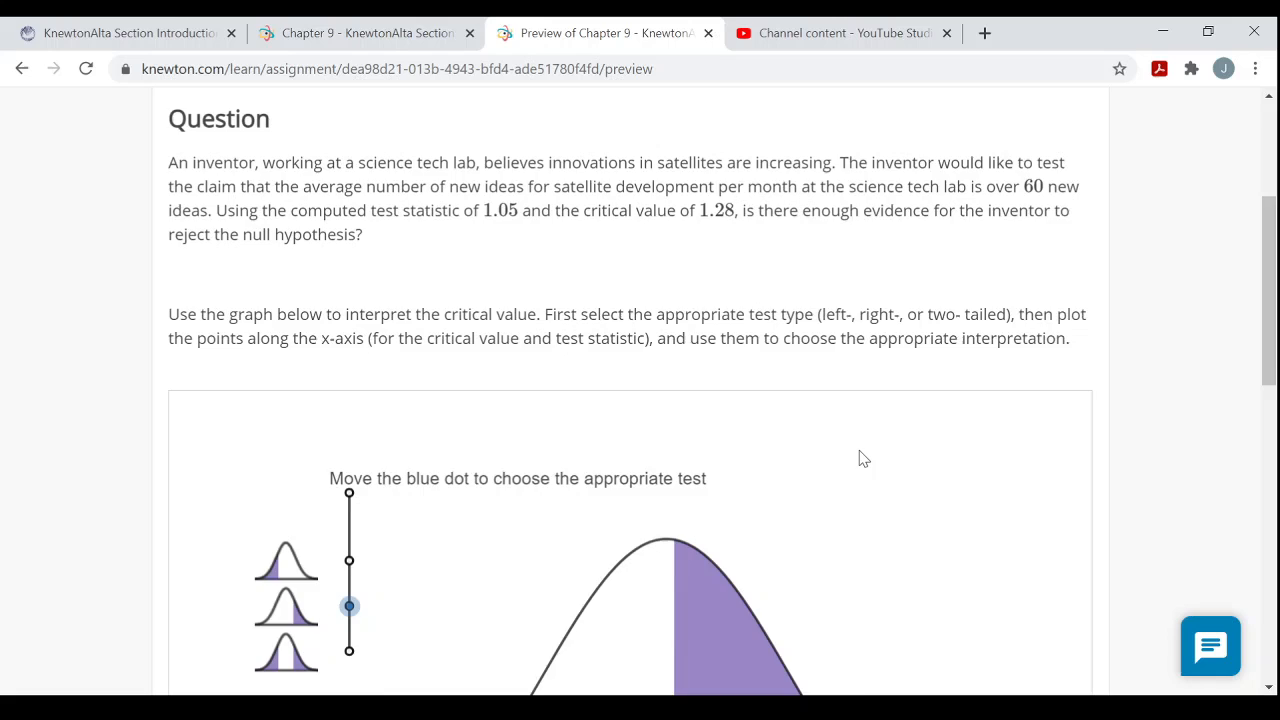
pyautogui.scroll(-4, 860, 457)
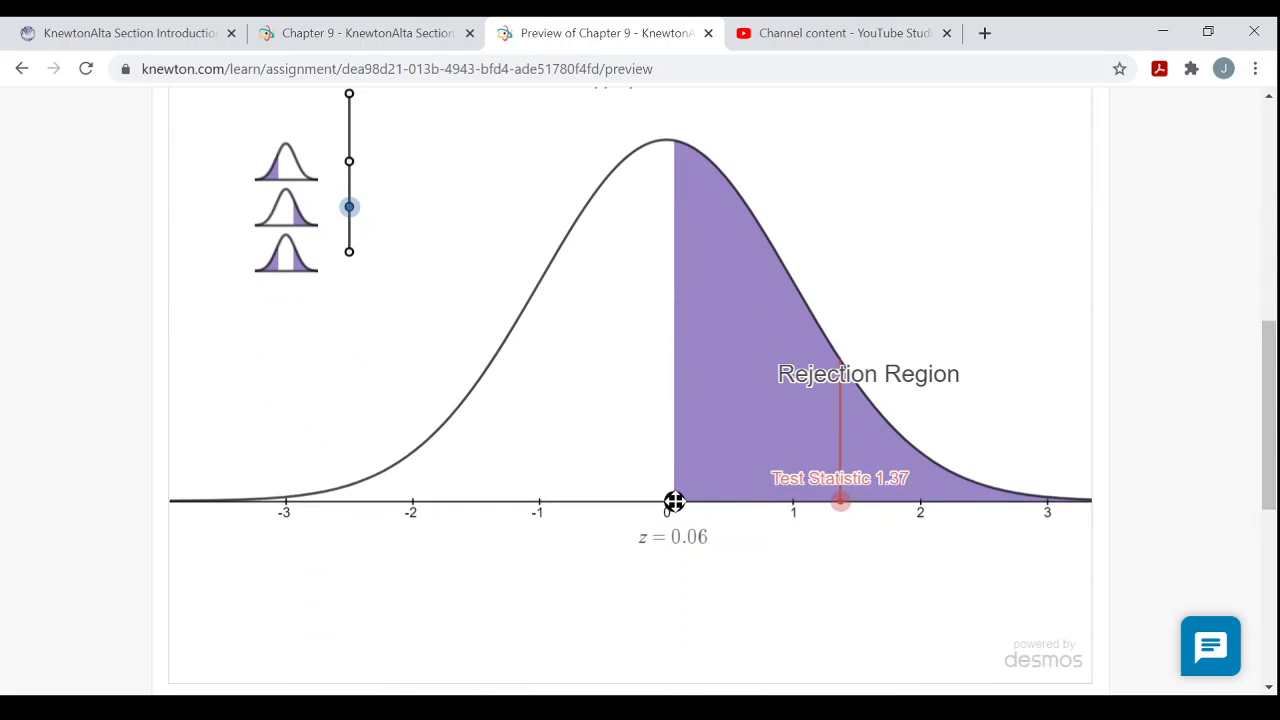
pyautogui.moveTo(673, 501); pyautogui.dragTo(829, 504)
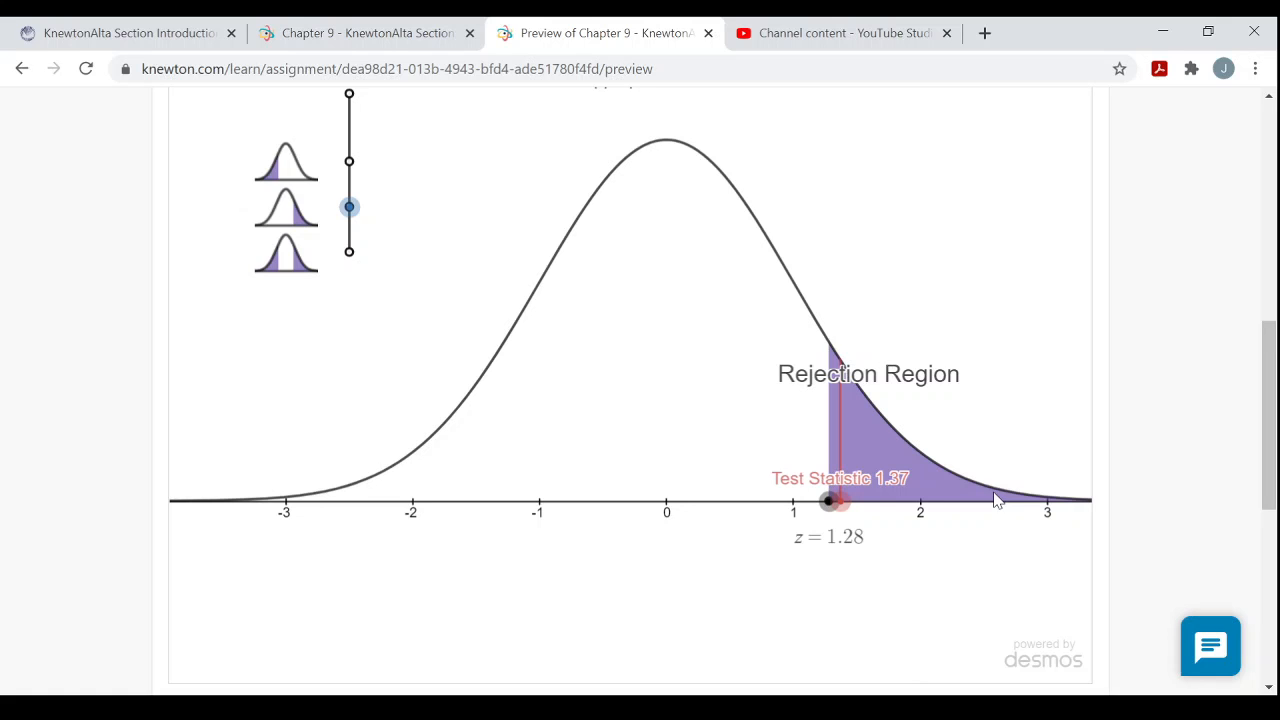
pyautogui.scroll(2, 995, 500)
pyautogui.scroll(1, 980, 494)
pyautogui.scroll(1, 634, 334)
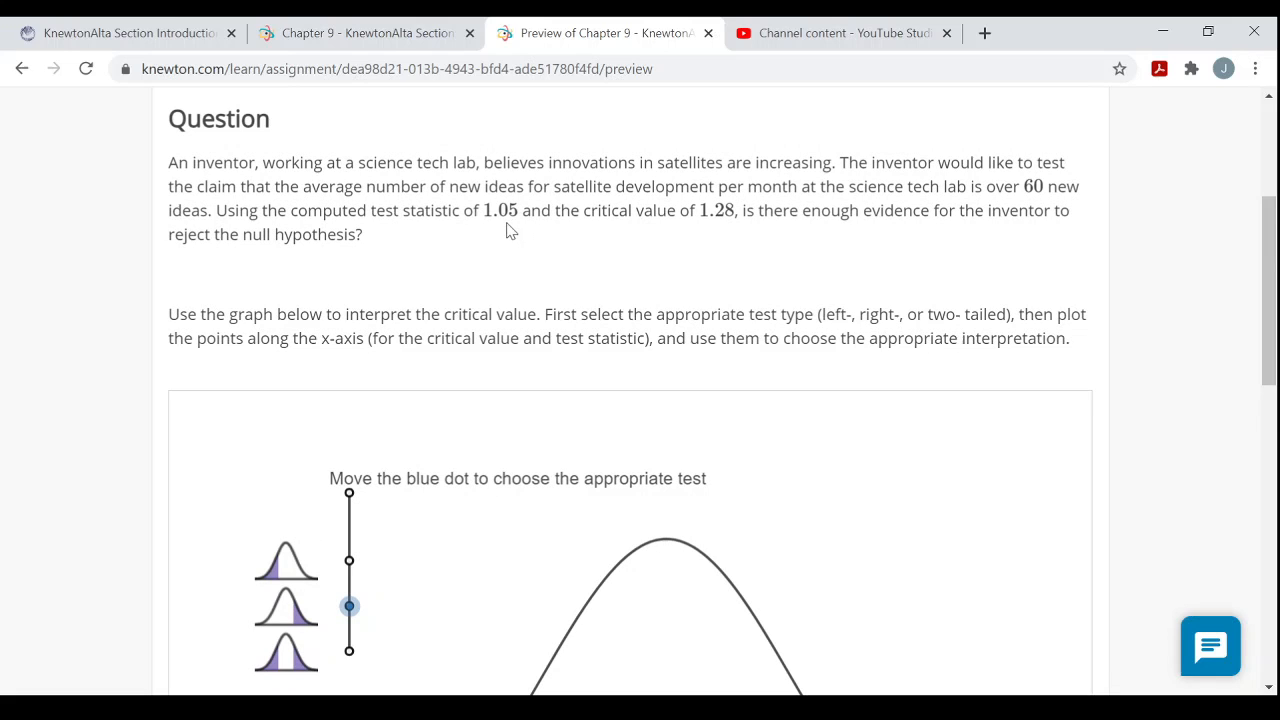
pyautogui.scroll(-5, 930, 465)
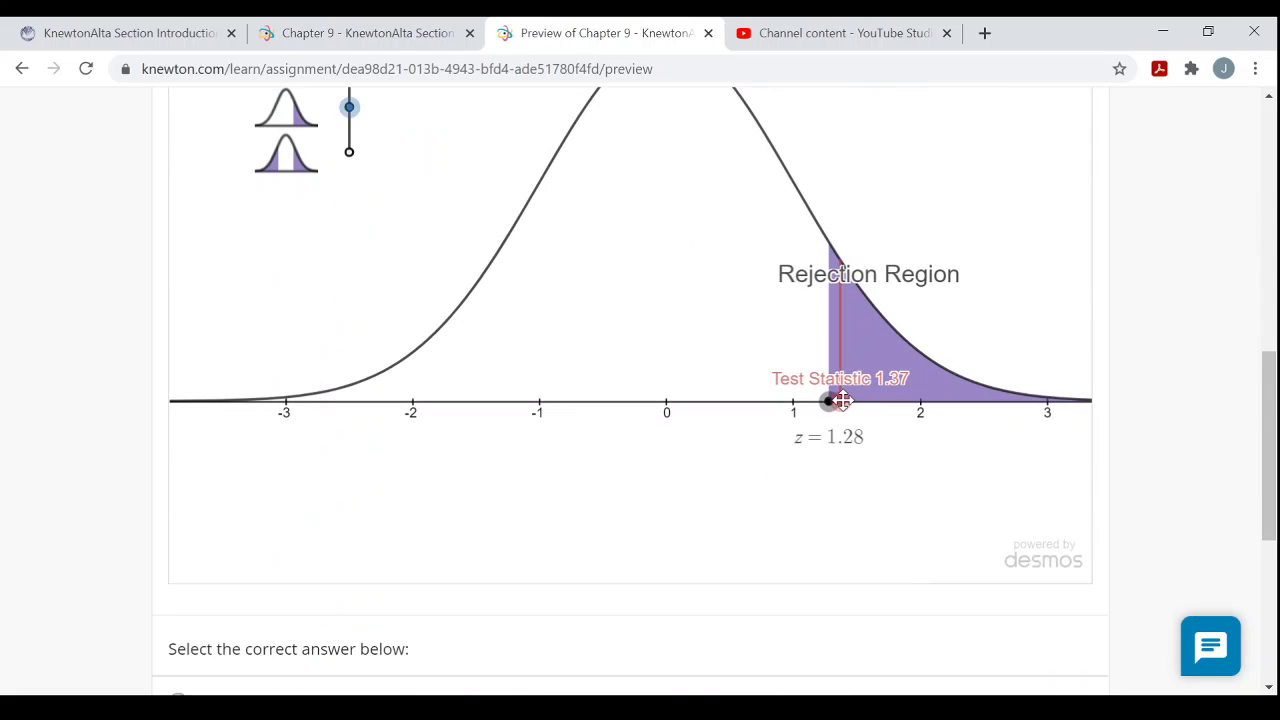
# Move the red test-statistic point to 1.05, just left of the shaded rejection region.
pyautogui.moveTo(839, 401); pyautogui.dragTo(799, 404)
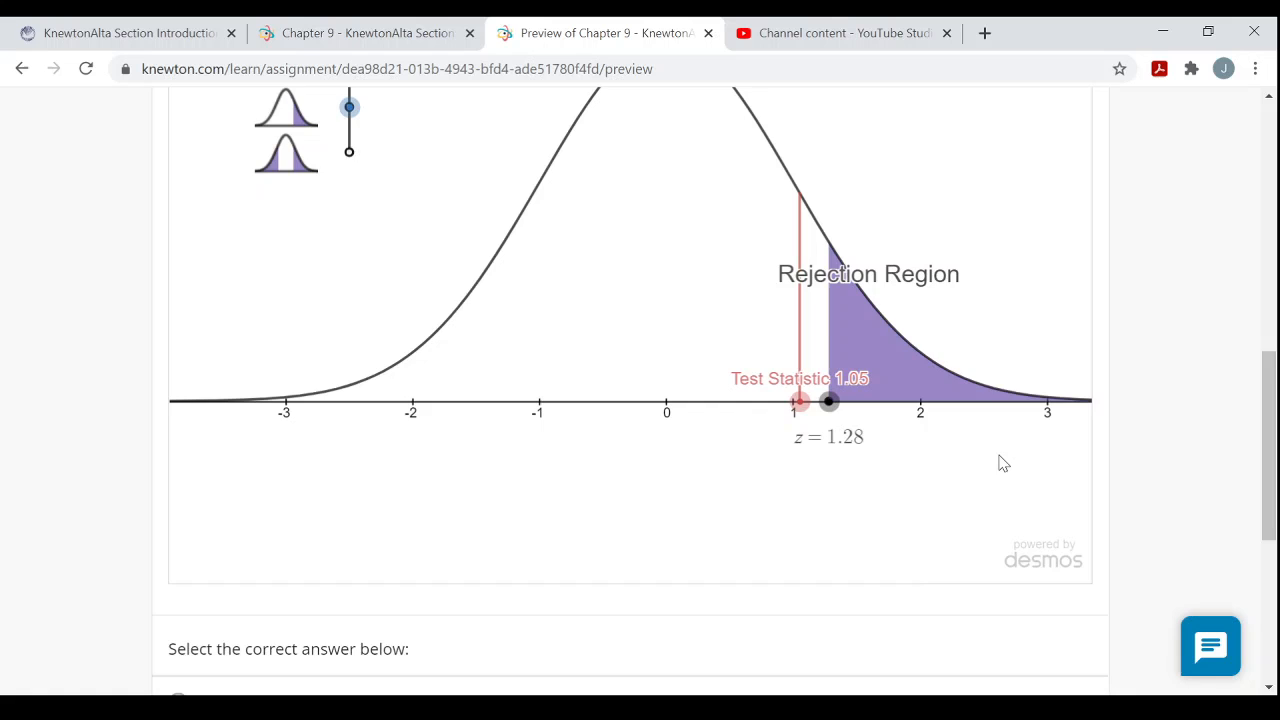
pyautogui.scroll(3, 1003, 463)
pyautogui.scroll(2, 1003, 460)
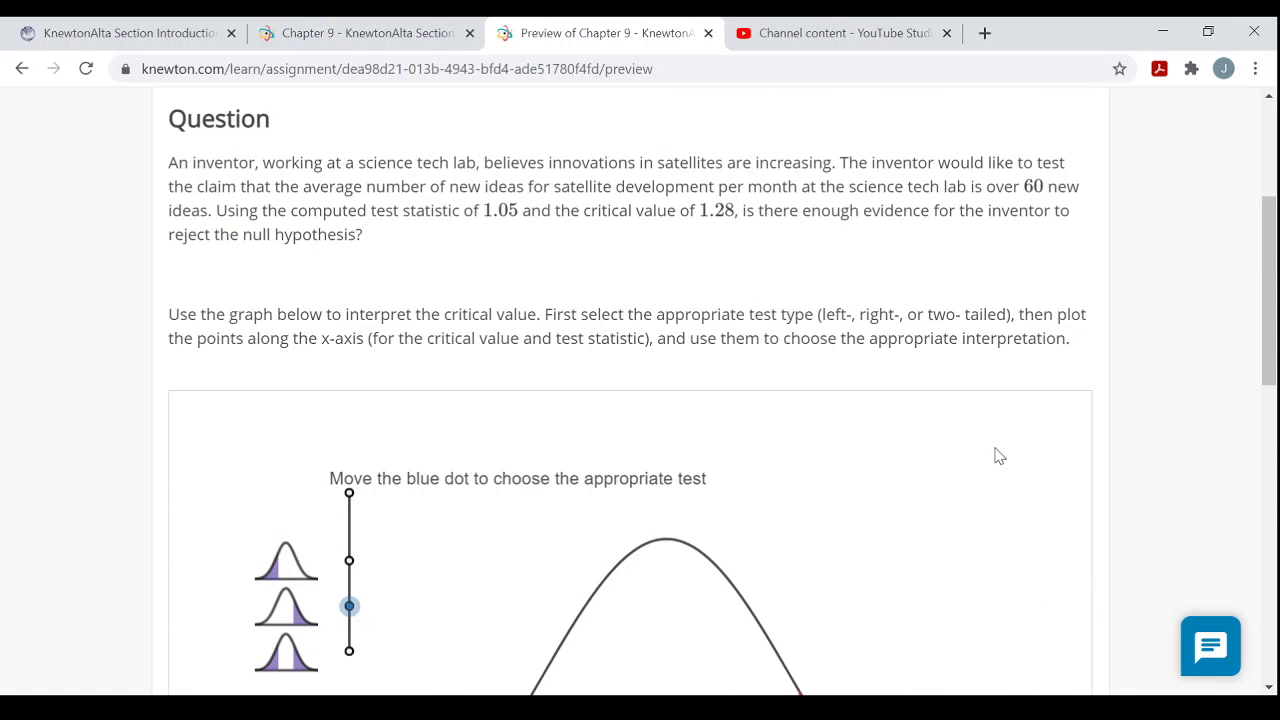
pyautogui.scroll(1, 999, 456)
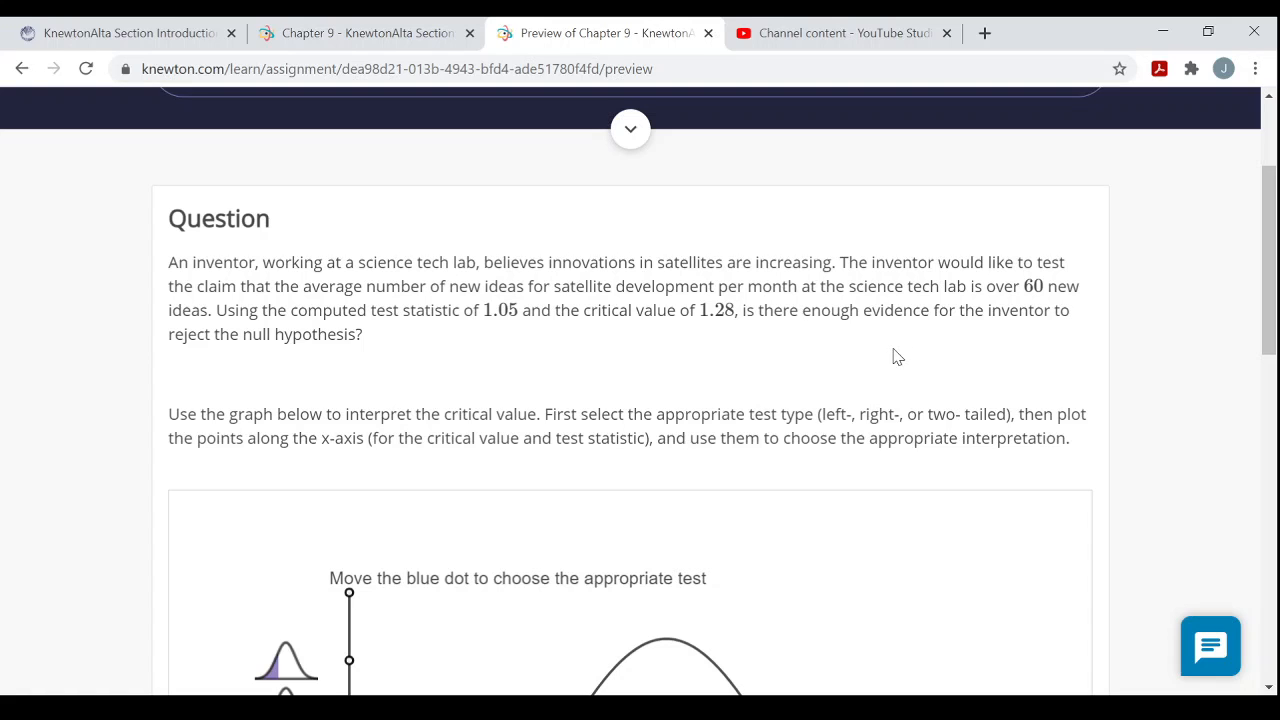
pyautogui.scroll(-2, 890, 360)
pyautogui.scroll(-4, 890, 360)
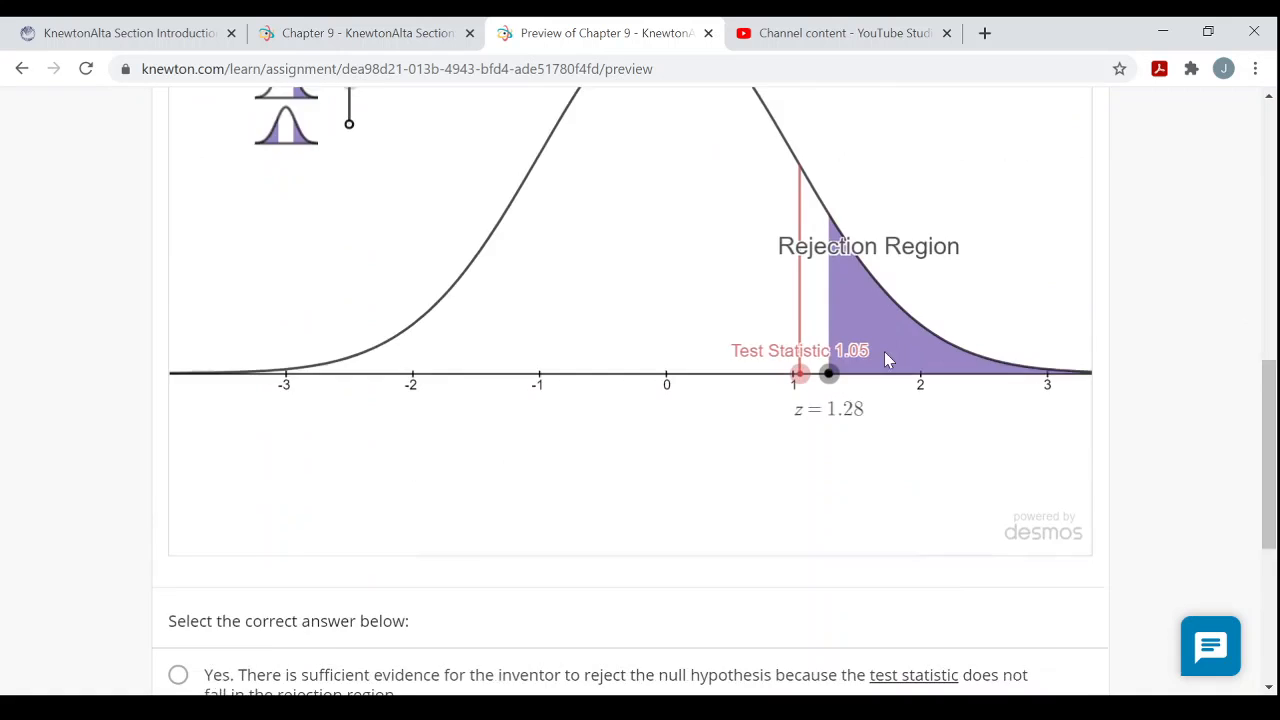
pyautogui.scroll(-3, 886, 360)
pyautogui.scroll(-1, 886, 360)
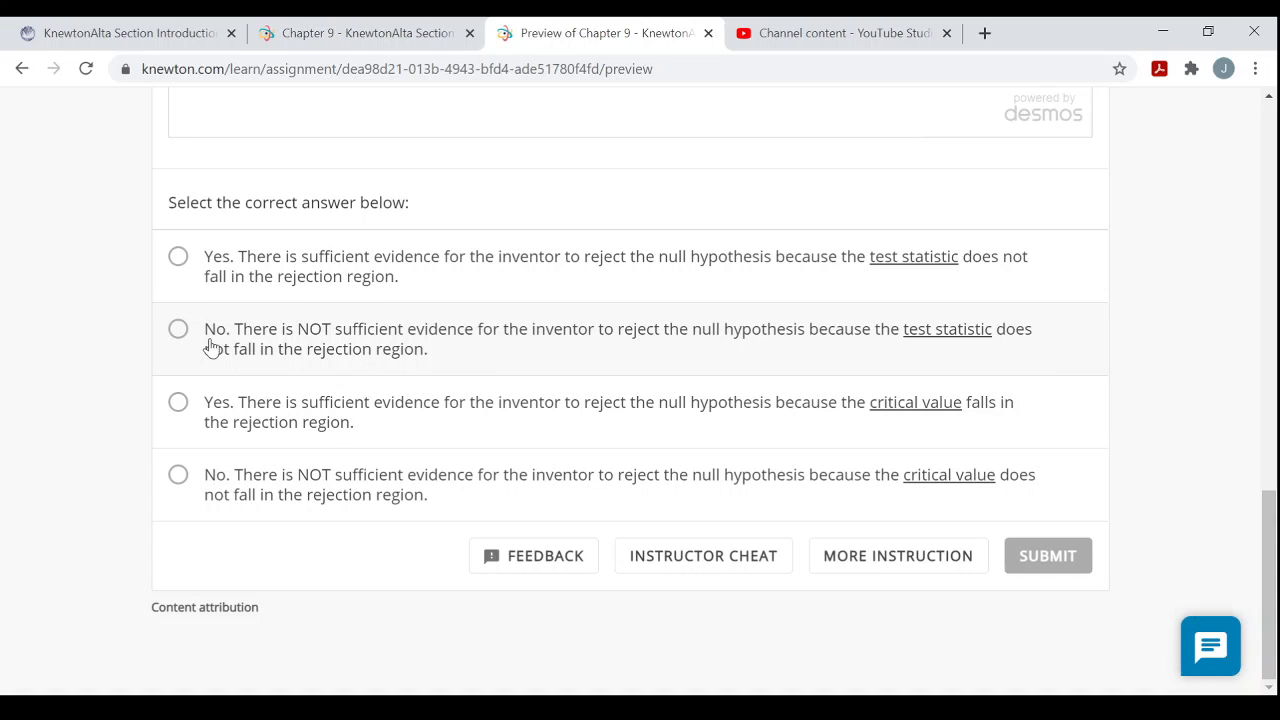
# Submit 'No, there is NOT sufficient evidence' as the conclusion and get it marked correct.
pyautogui.click(178, 330)
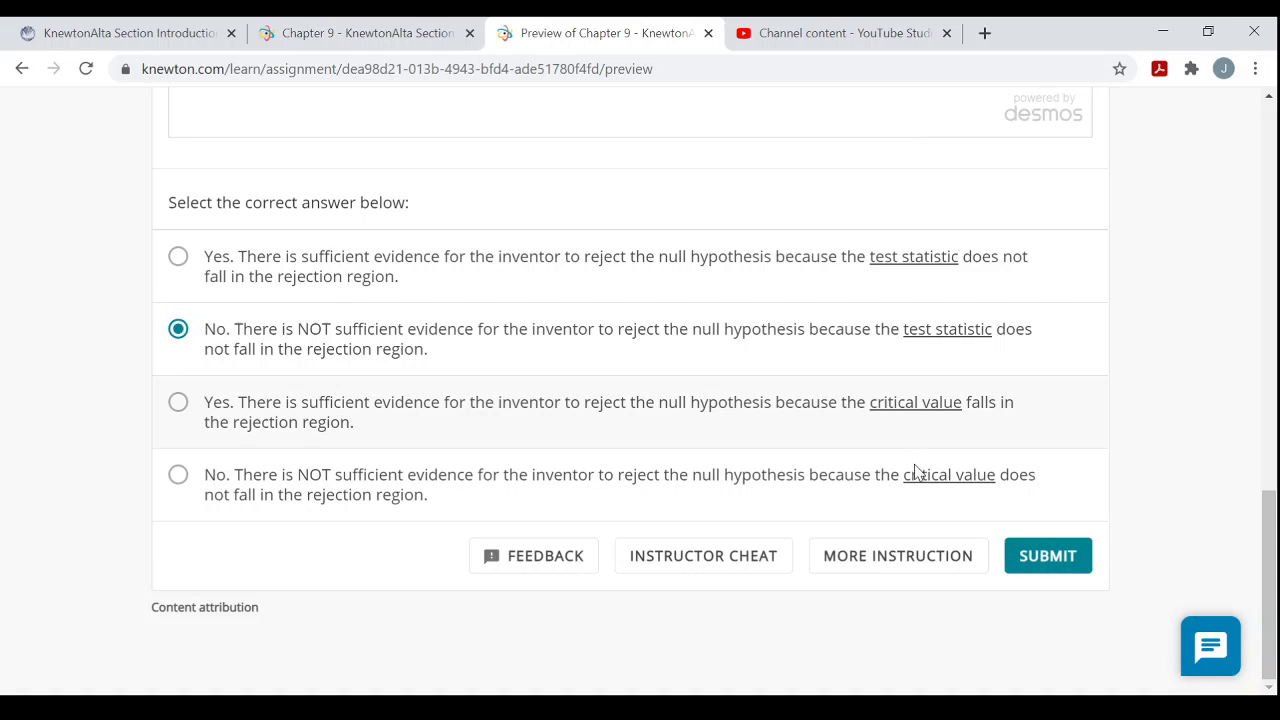
pyautogui.click(1045, 558)
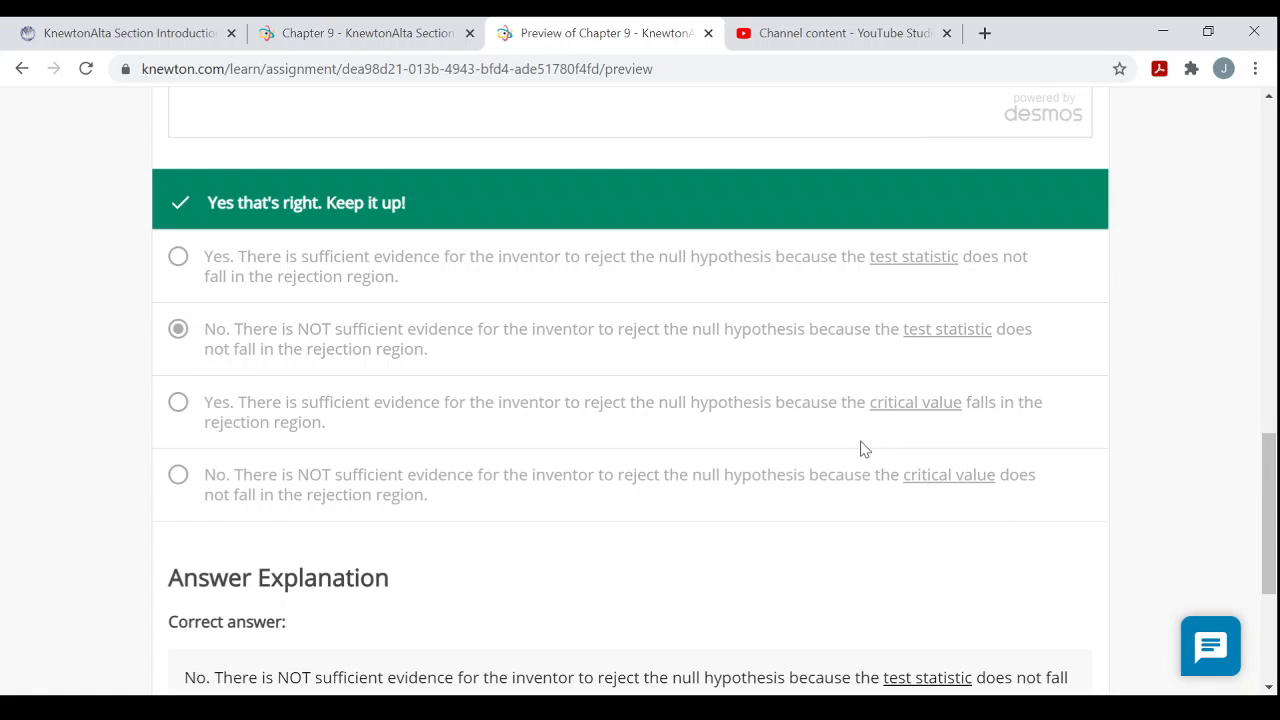
pyautogui.scroll(-1, 866, 447)
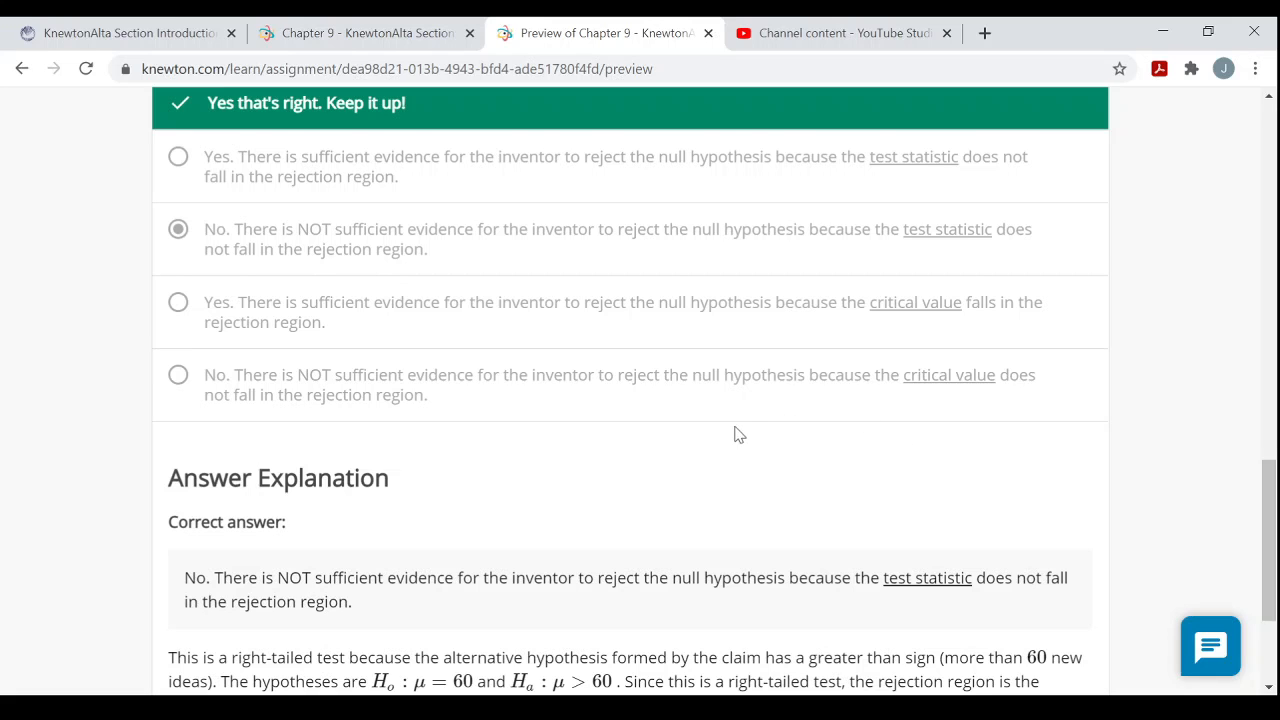
pyautogui.scroll(-2, 734, 434)
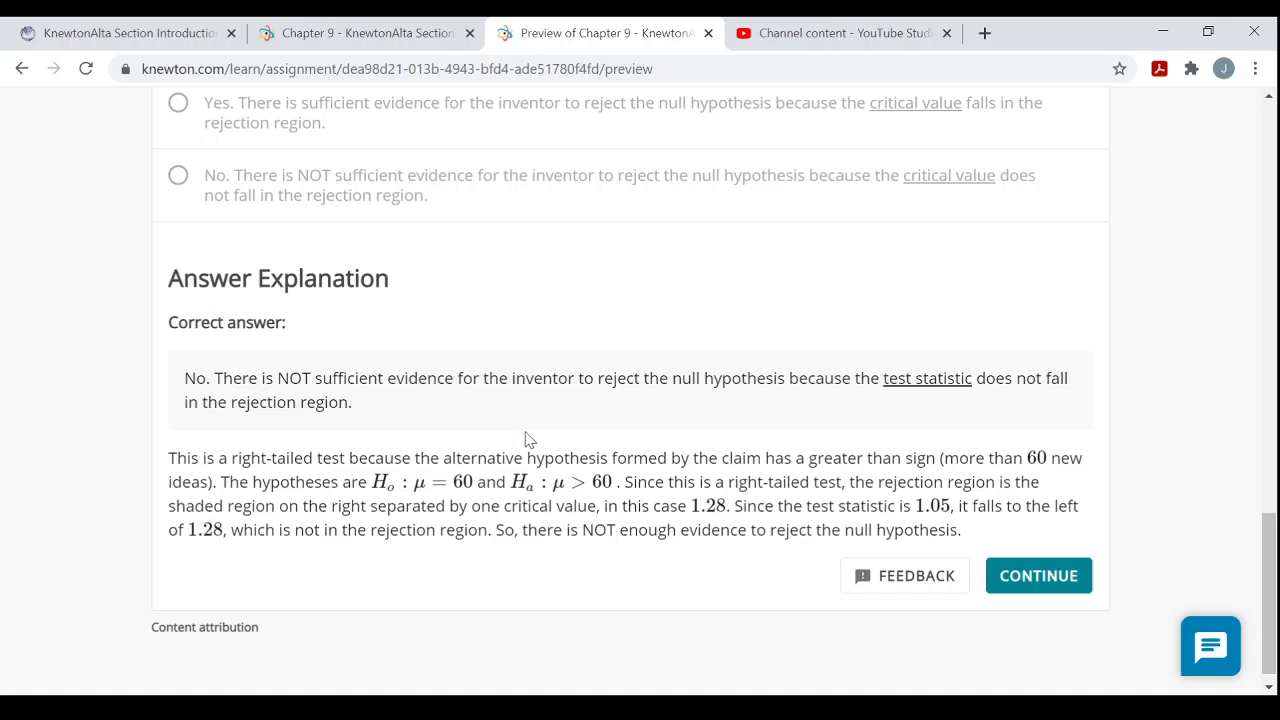